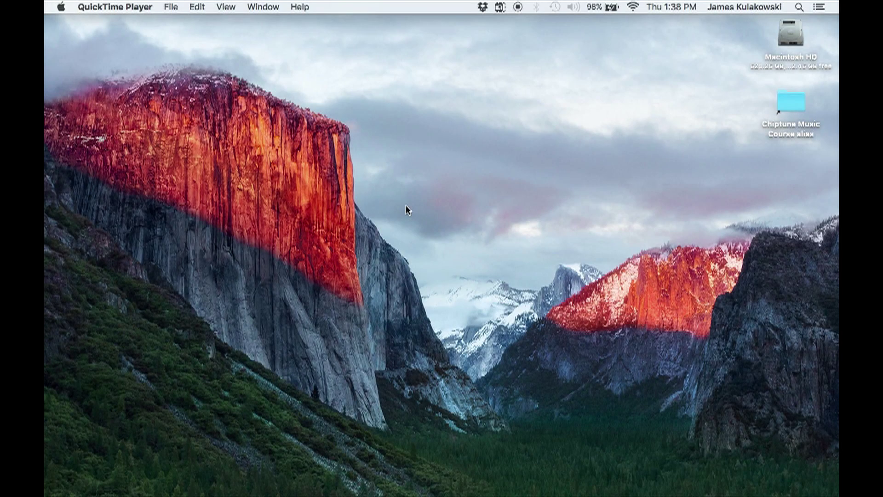
# Search the App Store for 'logic pro x' and open the Logic Pro X product page
pyautogui.moveTo(404, 494)
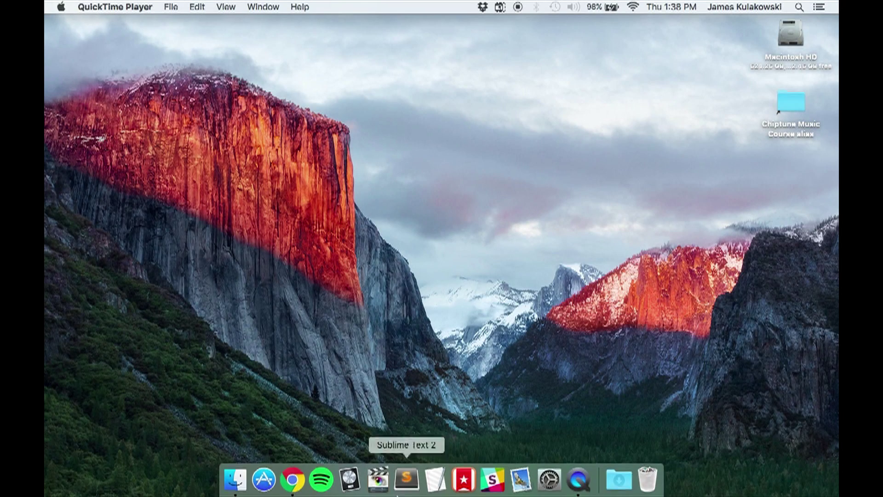
pyautogui.click(256, 484)
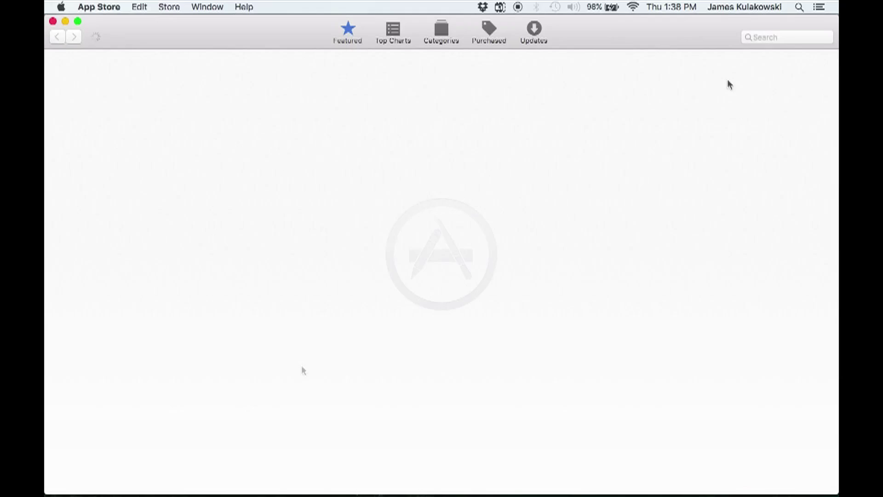
pyautogui.click(768, 37)
pyautogui.write('log')
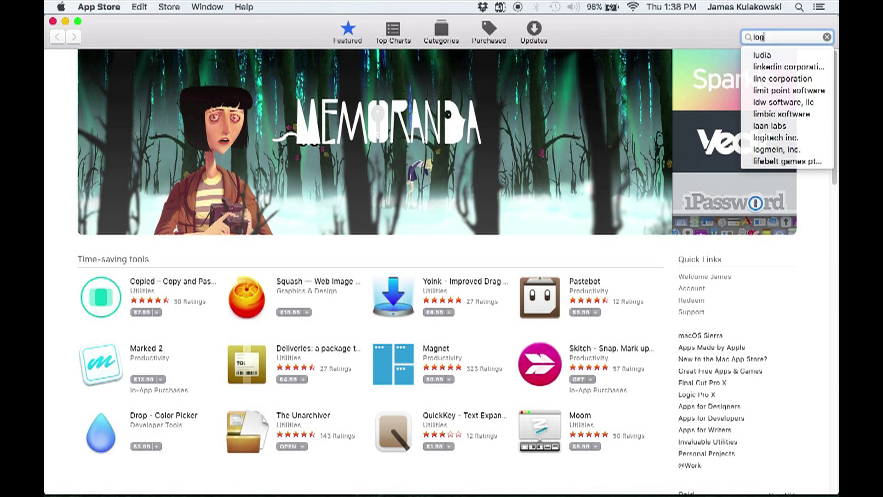
pyautogui.write('ic pro x')
pyautogui.press('Return')
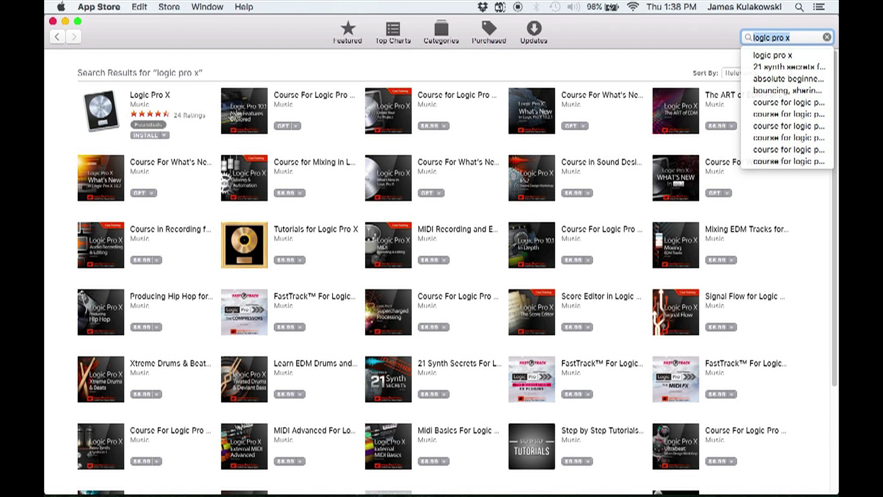
pyautogui.click(203, 96)
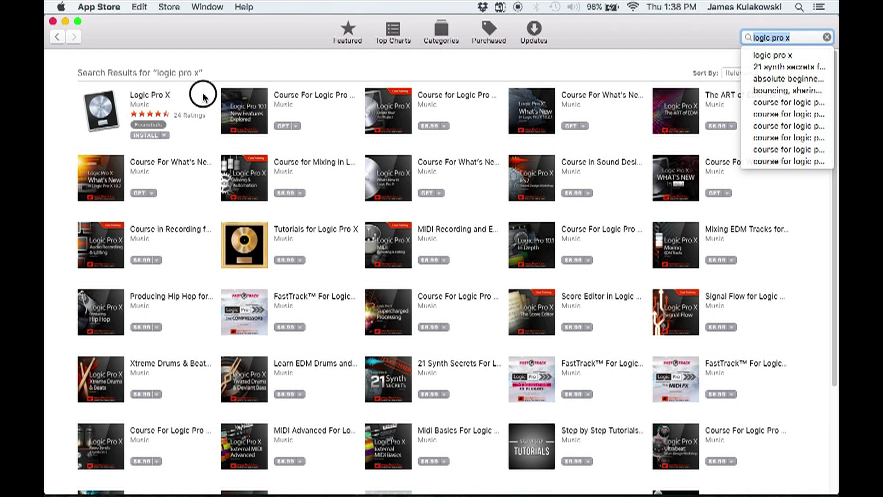
pyautogui.click(158, 95)
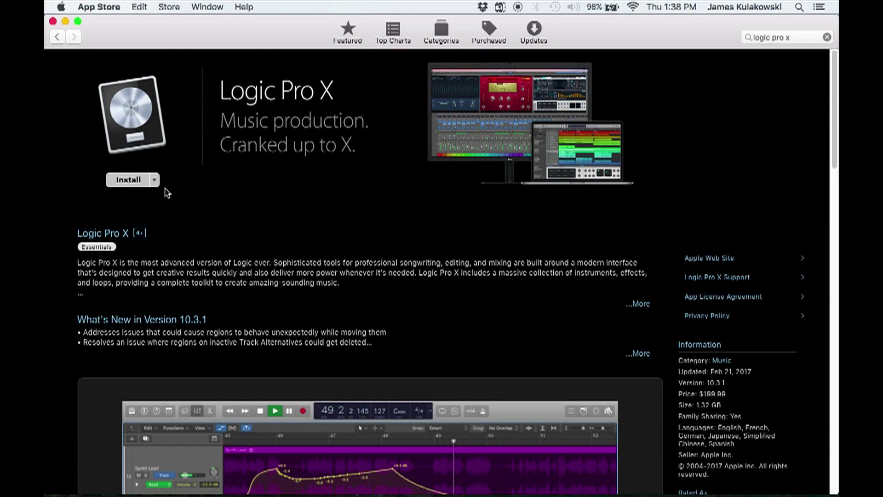
# Browse the Flex Pitch, Drum Kit Designer and Alchemy screenshots in the gallery
pyautogui.scroll(-7, 92, 267)
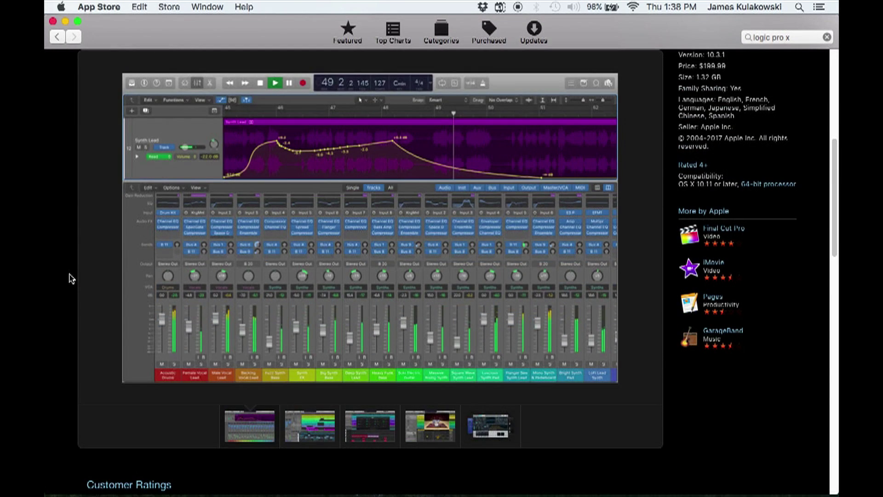
pyautogui.click(321, 432)
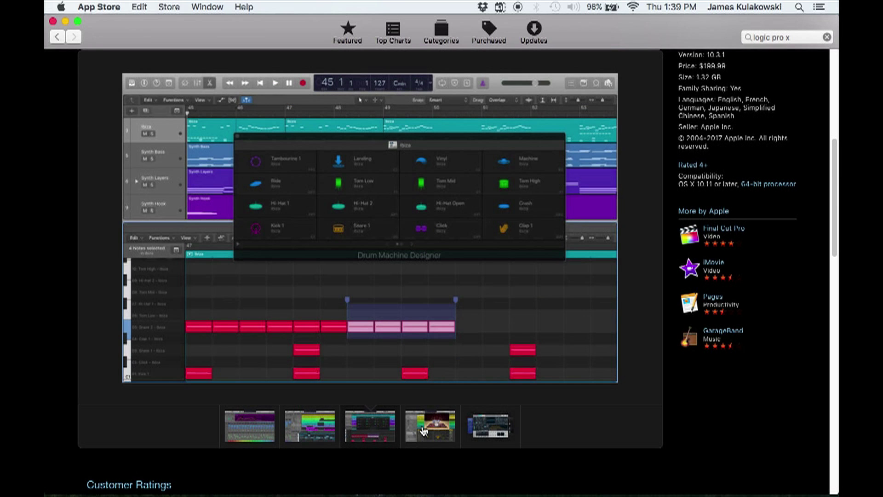
pyautogui.click(424, 431)
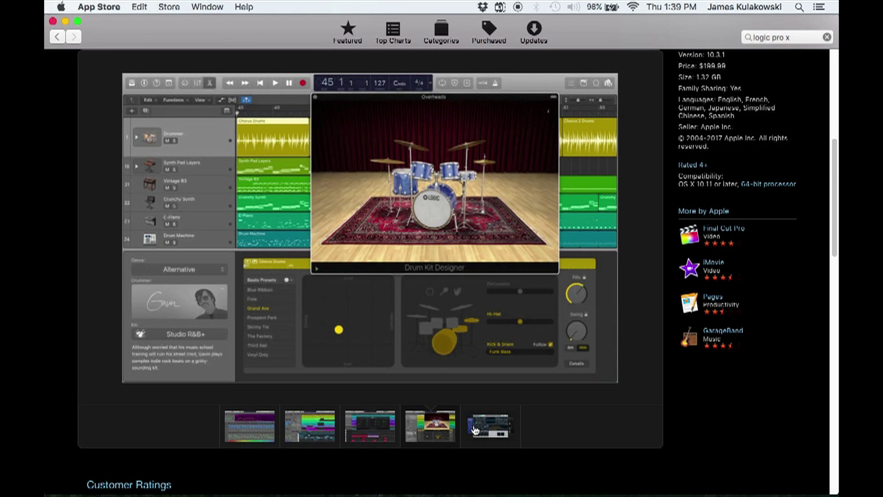
pyautogui.click(476, 430)
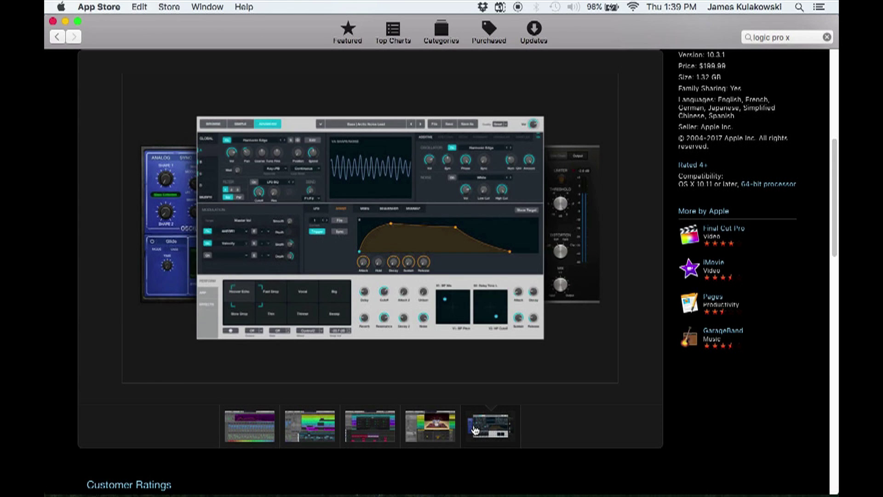
# Start the Logic Pro X installation from the top of its page, then switch to Finder
pyautogui.scroll(6, 75, 354)
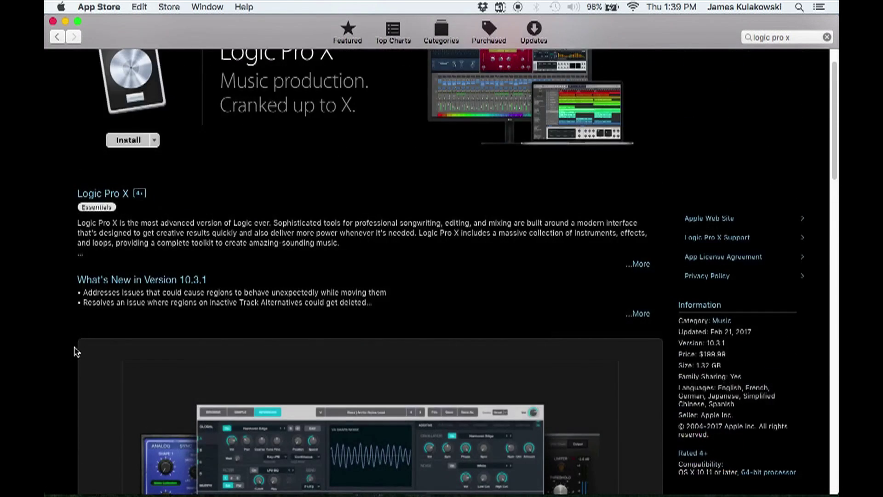
pyautogui.scroll(2, 76, 352)
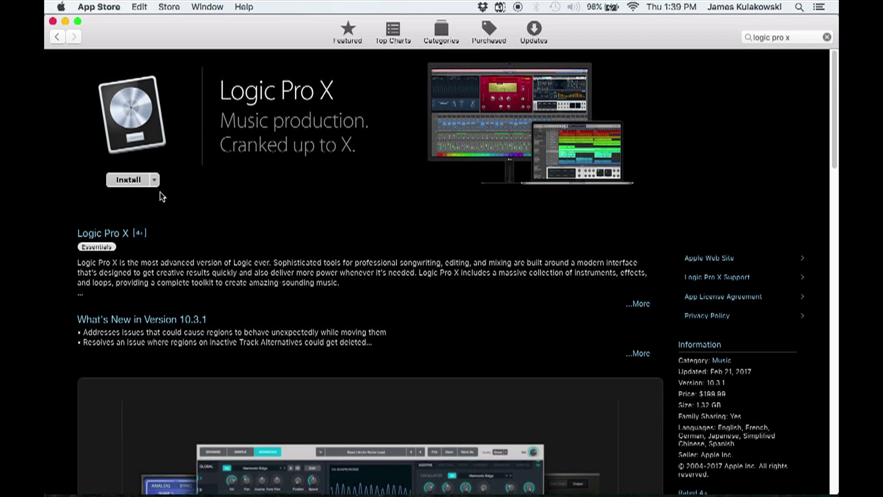
pyautogui.click(134, 182)
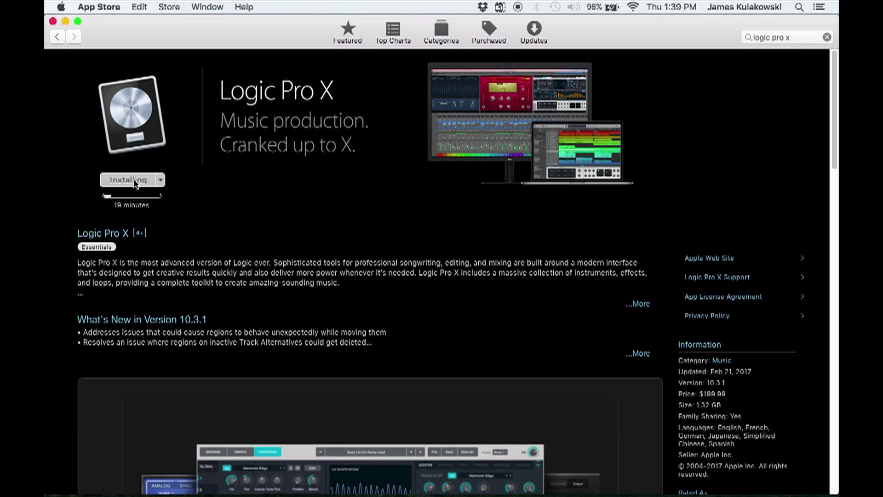
pyautogui.press('super+Tab')
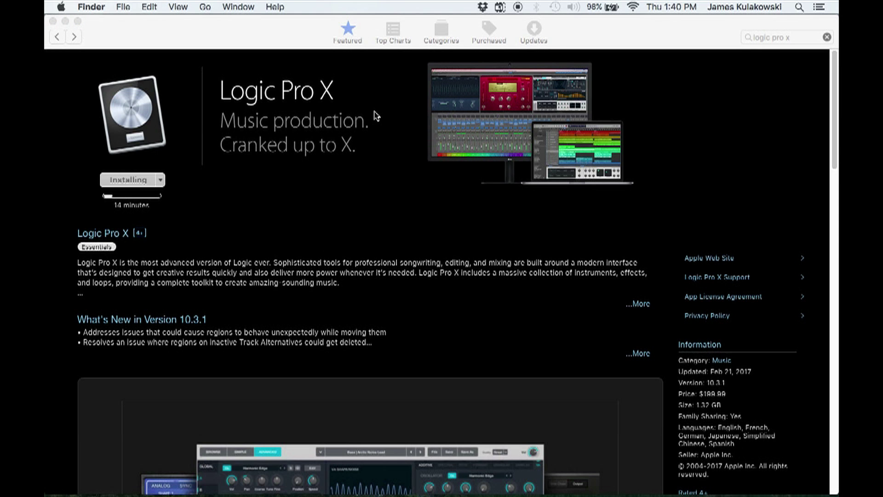
# Open Google Chrome and search the web for 'magical 8-bit plug'
pyautogui.moveTo(407, 492)
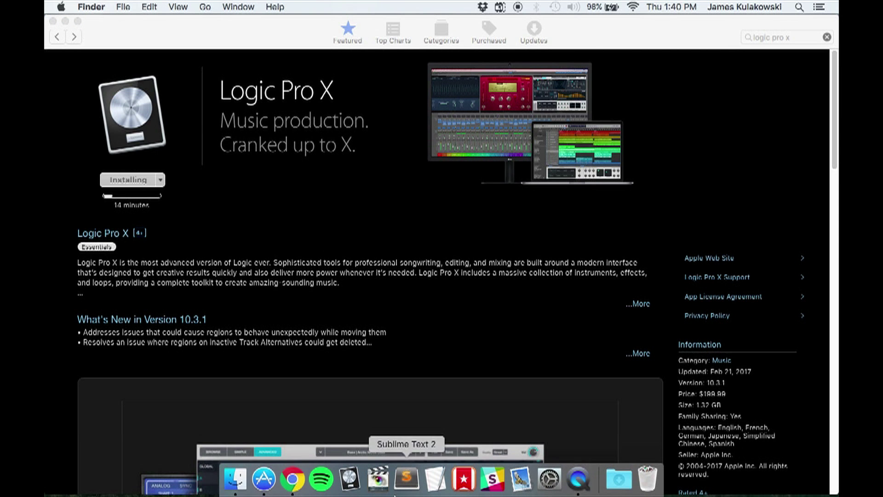
pyautogui.click(293, 479)
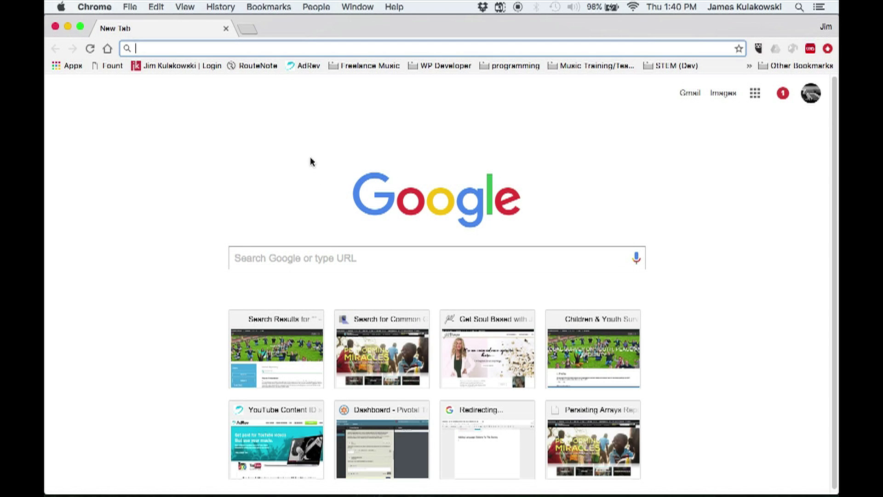
pyautogui.write('m')
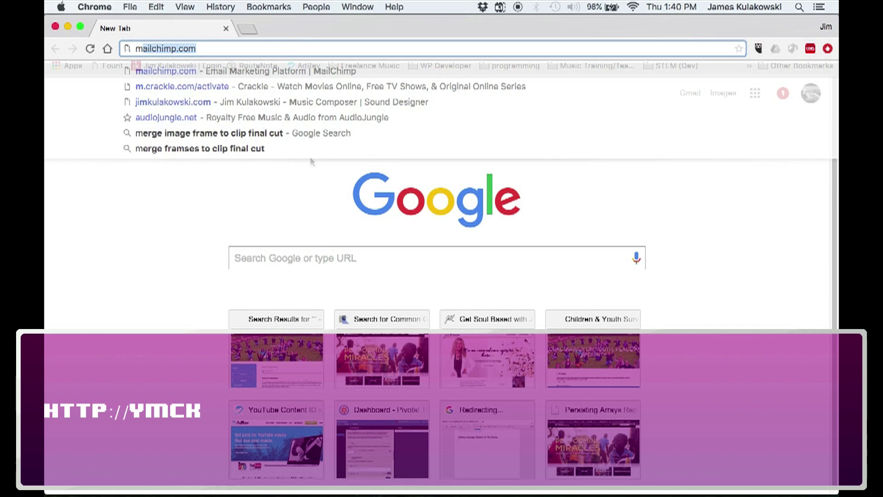
pyautogui.write('agical 8-bit ')
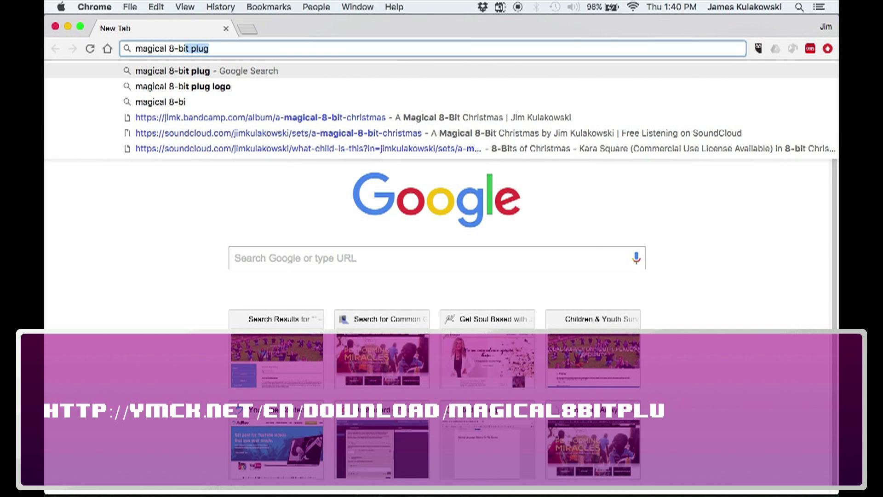
pyautogui.write('plug')
pyautogui.press('Return')
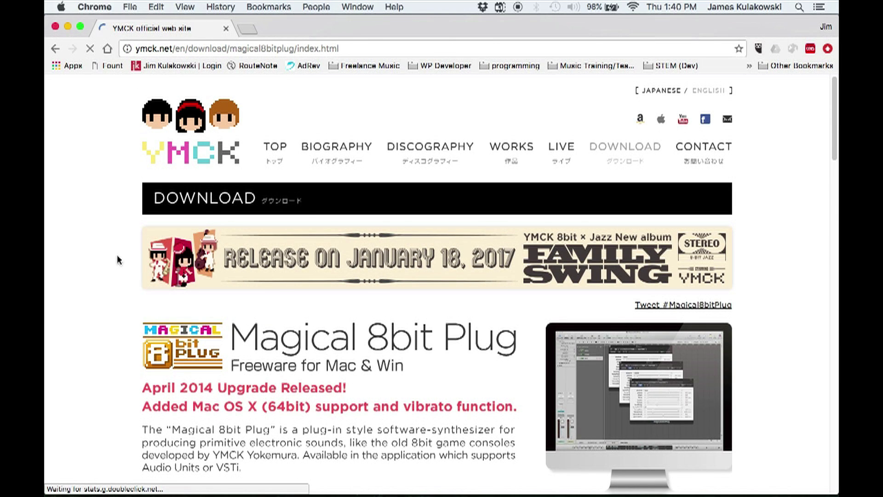
# Play the Magical 8bit Plug sound demo and scroll down to the Download section
pyautogui.scroll(-10, 119, 262)
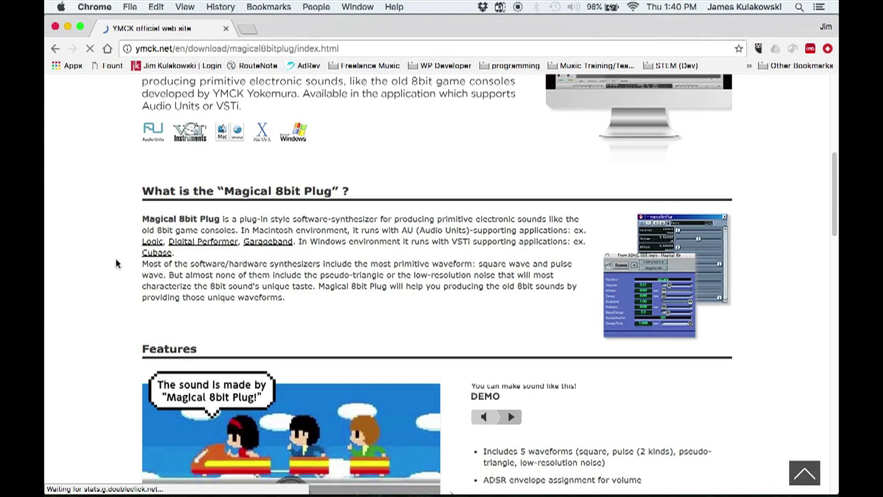
pyautogui.scroll(-5, 117, 264)
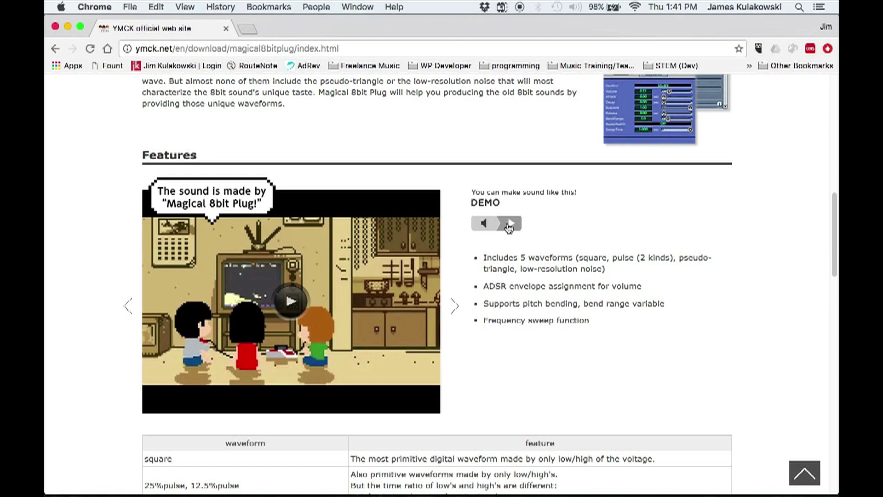
pyautogui.click(509, 225)
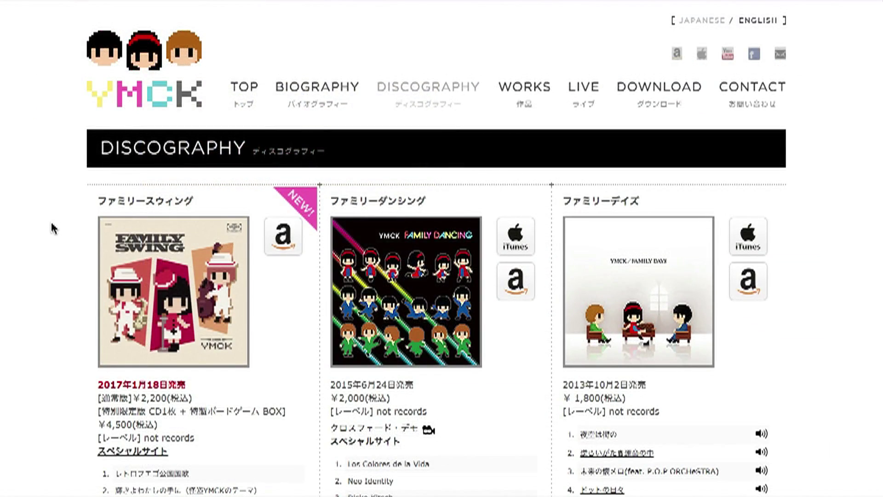
pyautogui.scroll(-3, 53, 227)
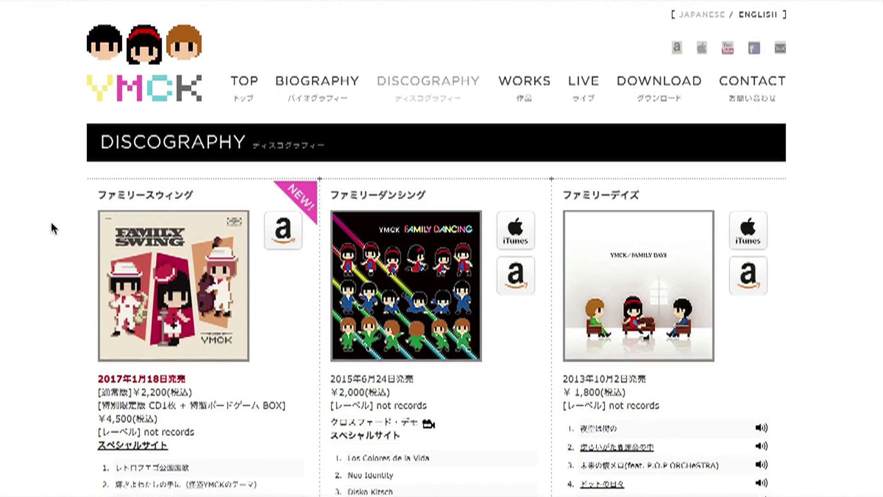
pyautogui.scroll(-2, 53, 228)
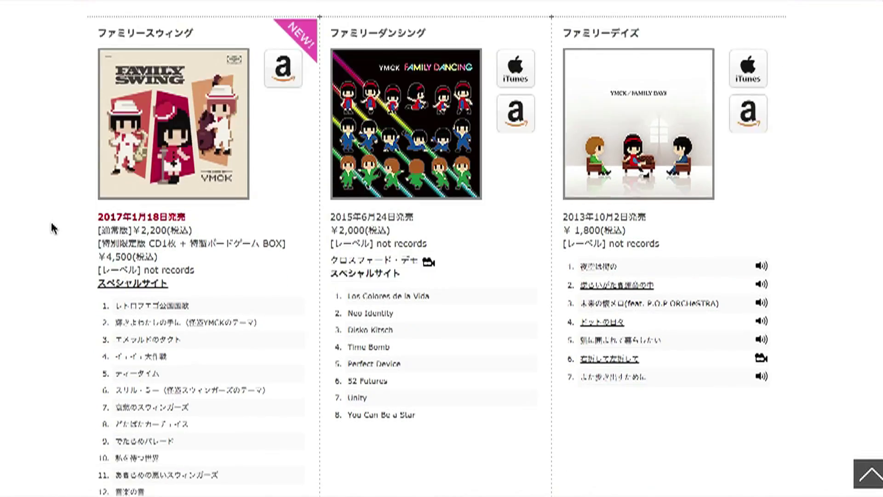
pyautogui.scroll(-4, 53, 227)
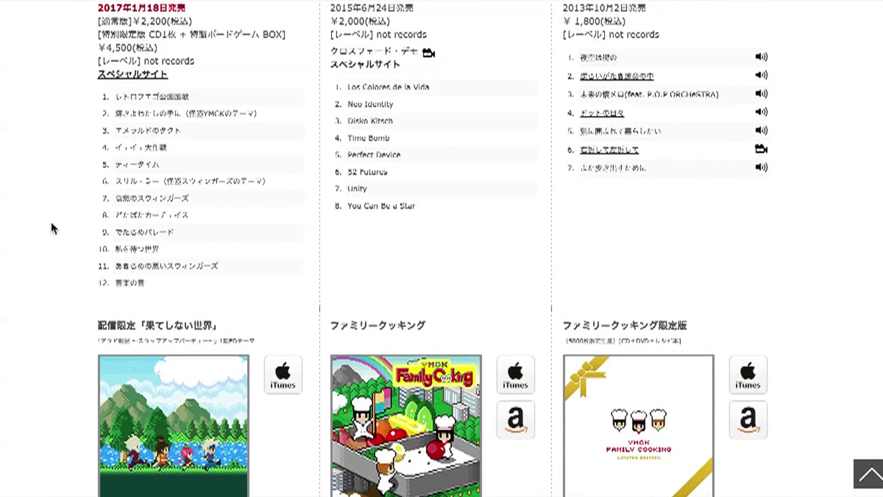
pyautogui.scroll(-3, 53, 228)
pyautogui.scroll(-8, 52, 228)
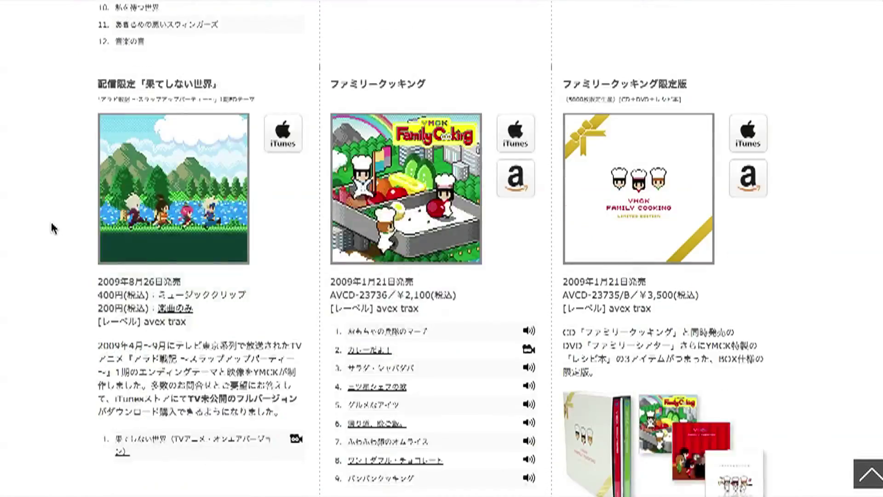
pyautogui.scroll(-10, 53, 228)
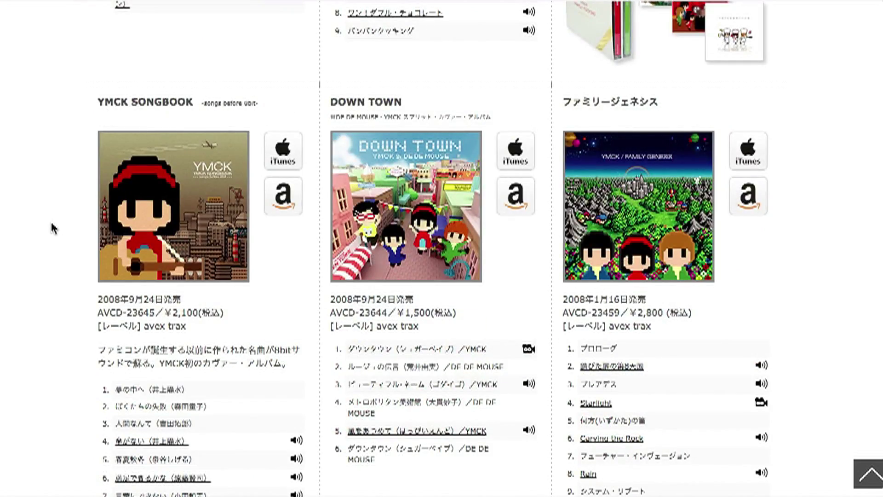
pyautogui.scroll(-4, 53, 228)
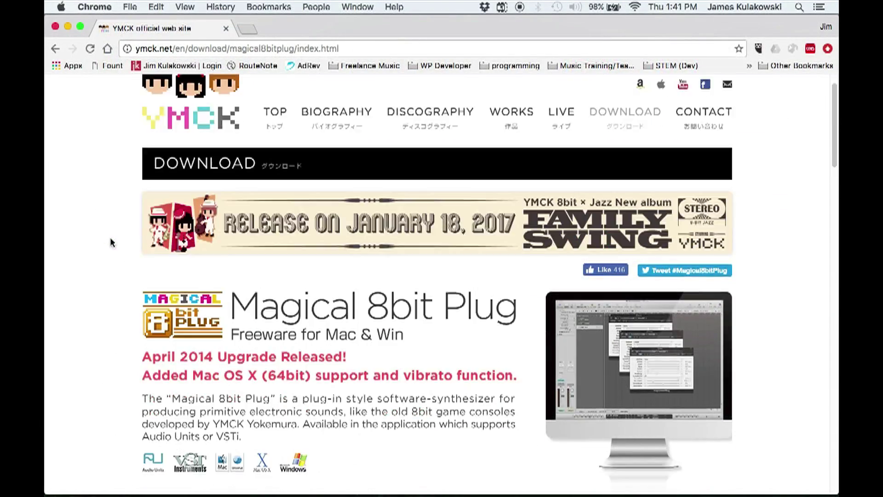
pyautogui.scroll(-20, 110, 242)
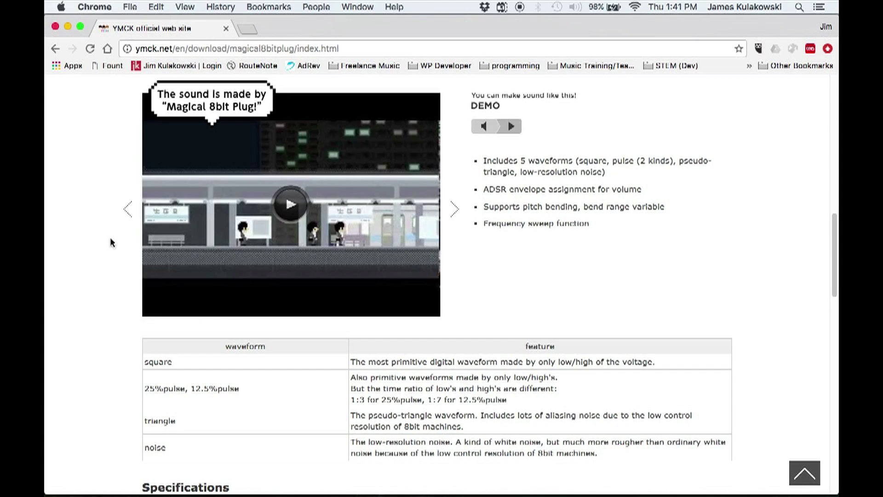
# Save the Mac AudioUnits Universal-Binary magical8bitPlug_for_mac_ver0.4.zip to the Desktop
pyautogui.scroll(-10, 111, 243)
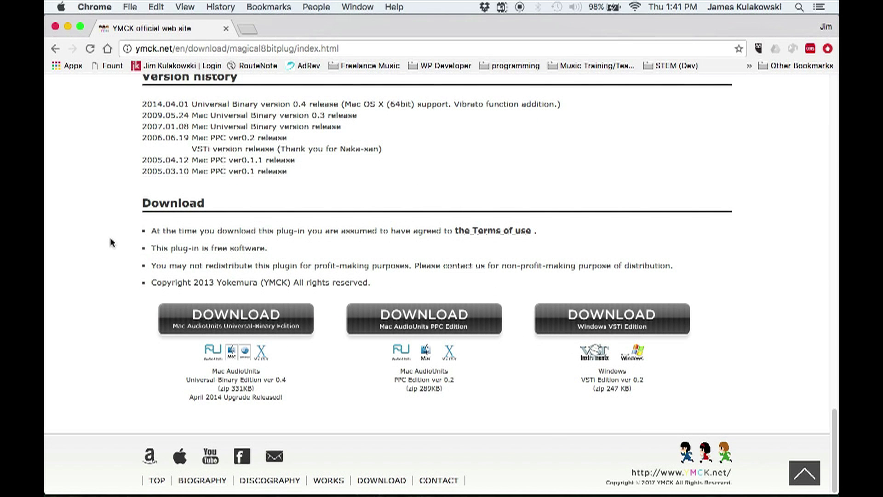
pyautogui.click(236, 328)
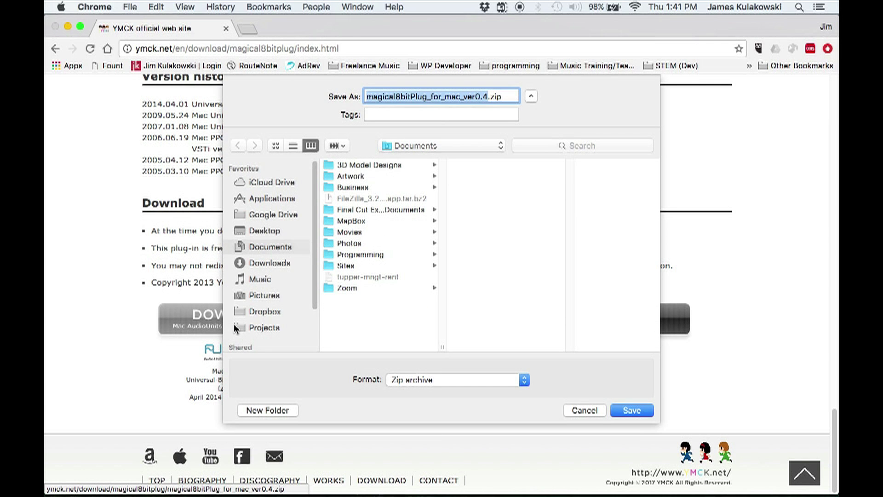
pyautogui.click(278, 233)
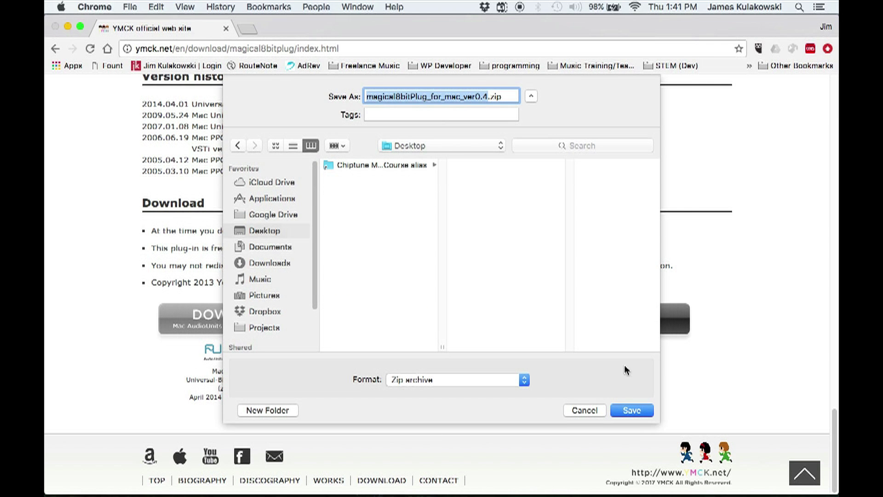
pyautogui.click(630, 410)
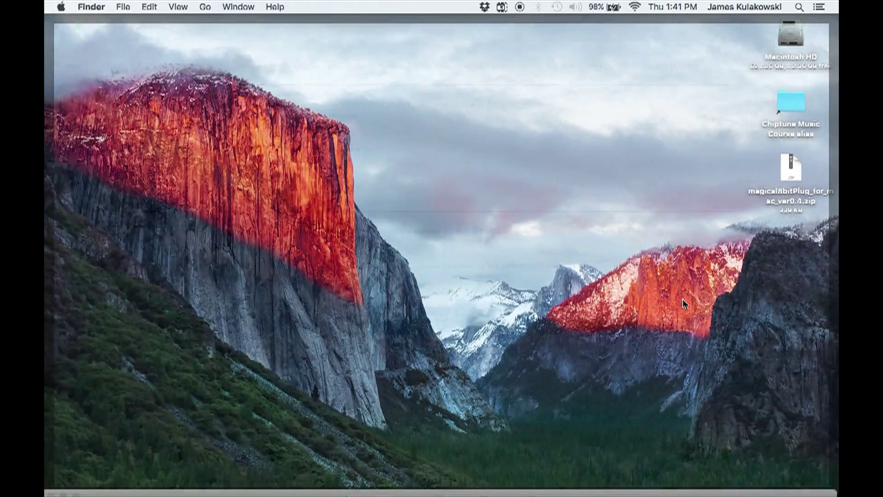
# Extract magical8bitPlug_for_mac_ver0.4.zip and place the new folder beside the zip
pyautogui.doubleClick(785, 174)
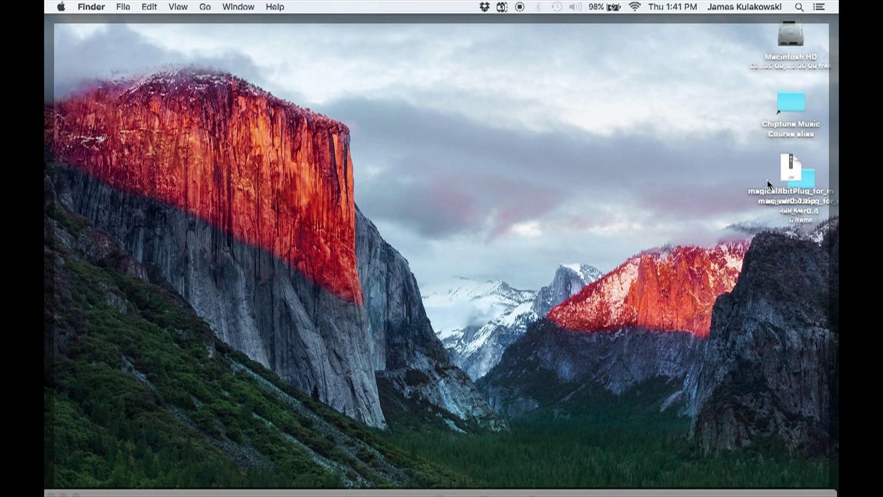
pyautogui.moveTo(801, 179); pyautogui.dragTo(710, 177)
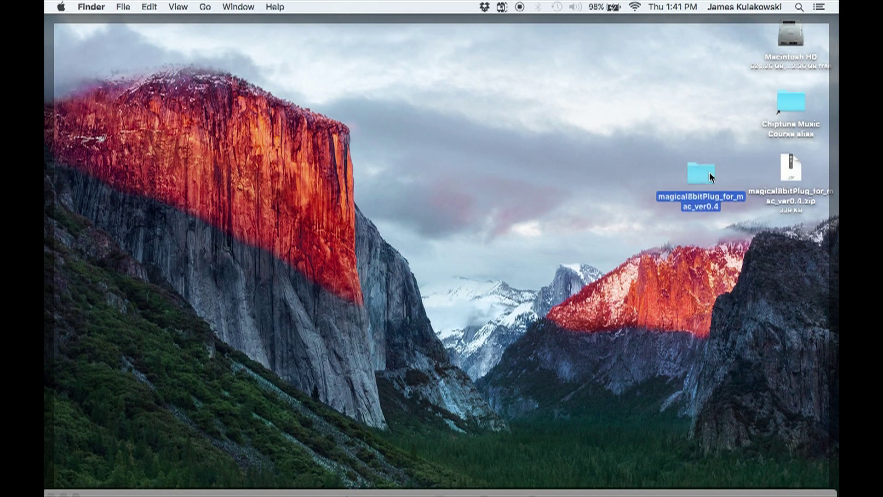
# Open the magical8bitPlug_for_mac_ver0.4 folder and inspect the component, sample MIDI and mp3 files
pyautogui.doubleClick(711, 178)
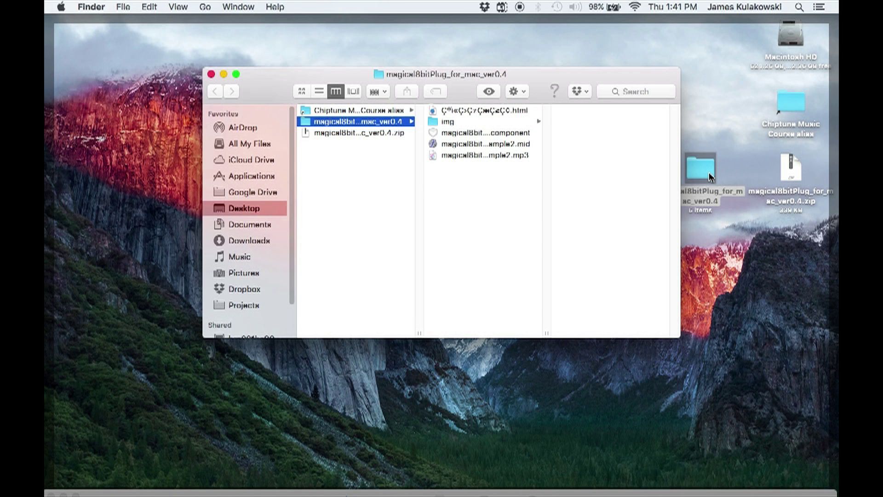
pyautogui.click(472, 133)
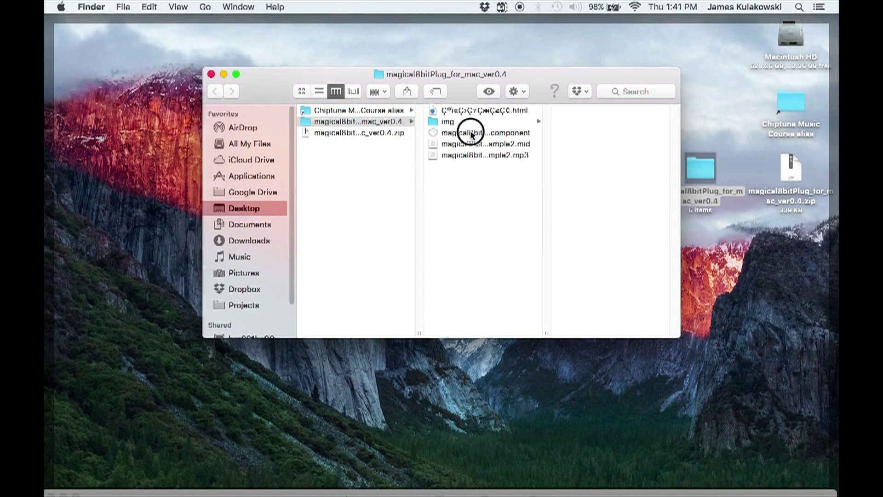
pyautogui.click(479, 144)
pyautogui.click(482, 156)
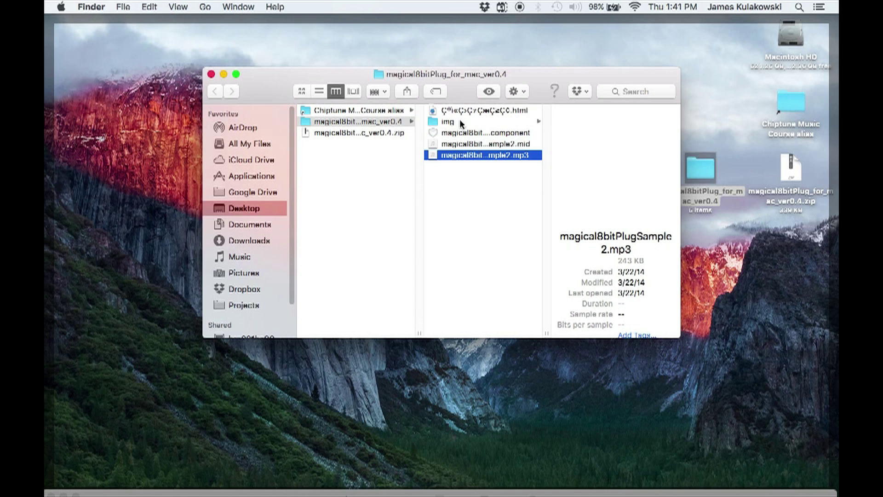
# Quick Look the ADSR, logo and waves gifs in img, then select magical8bitPlug.component
pyautogui.click(460, 122)
pyautogui.click(581, 122)
pyautogui.press('space')
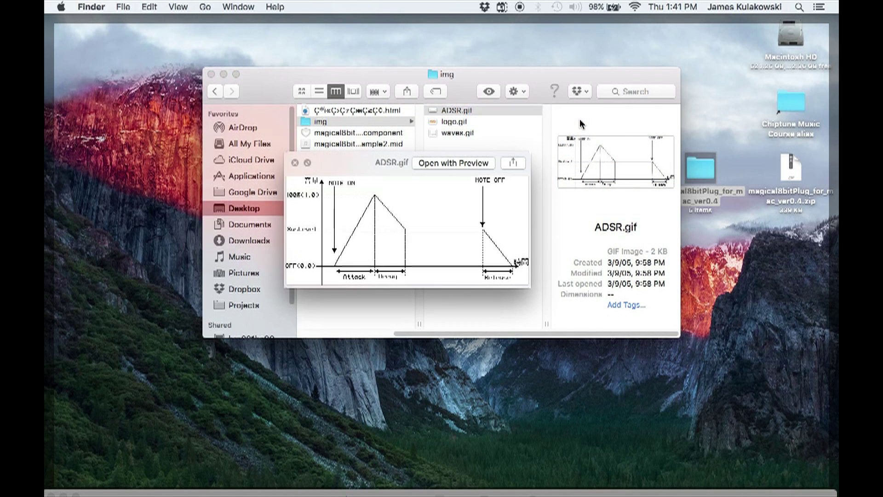
pyautogui.press('Down')
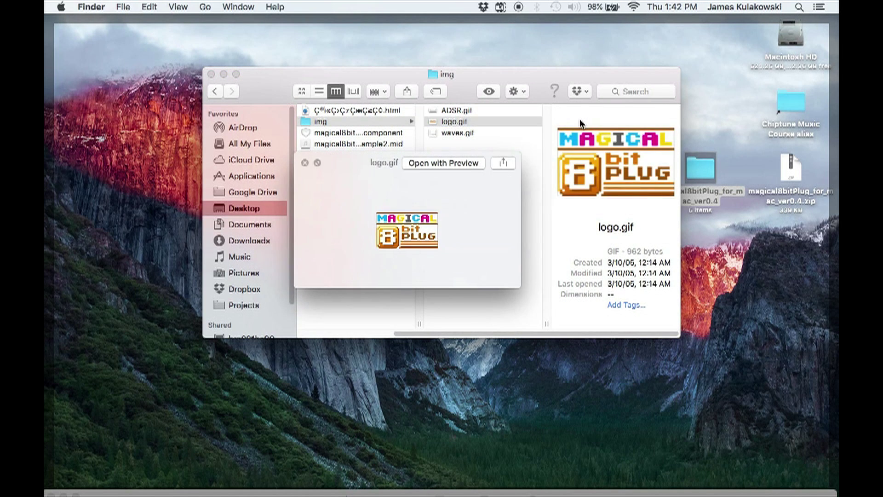
pyautogui.press('Down')
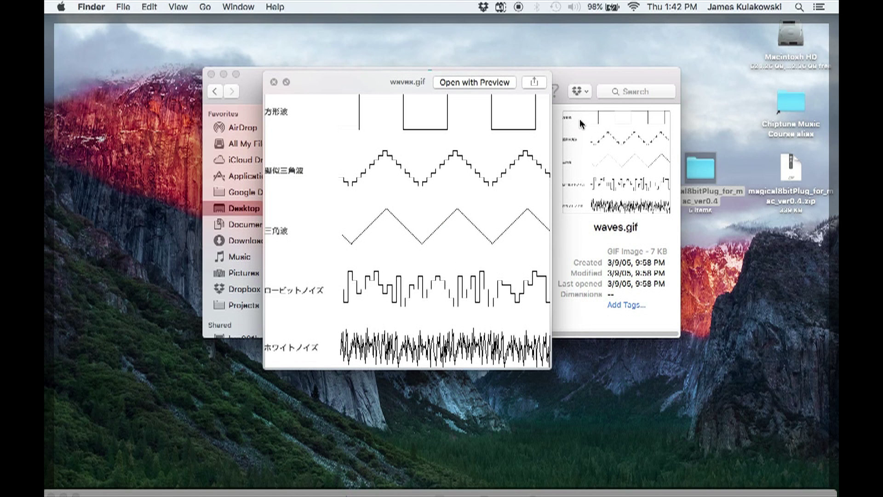
pyautogui.press('space')
pyautogui.press('Left')
pyautogui.press('Down')
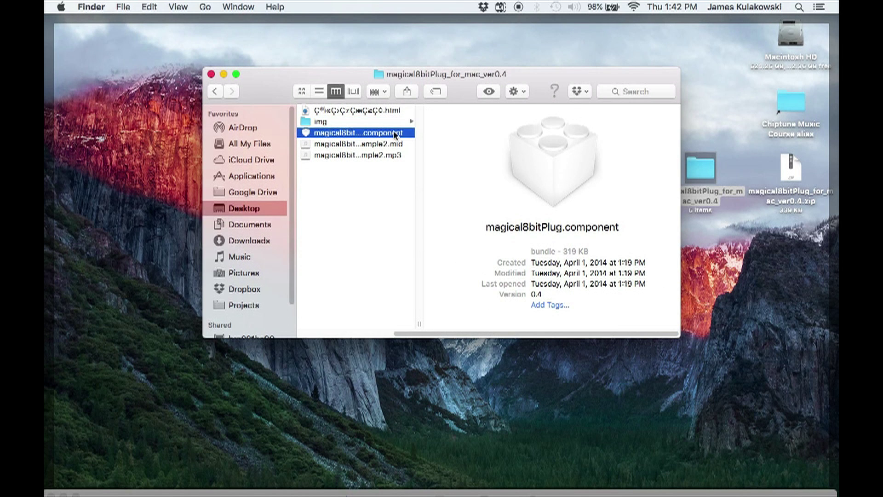
pyautogui.moveTo(326, 70); pyautogui.dragTo(440, 145)
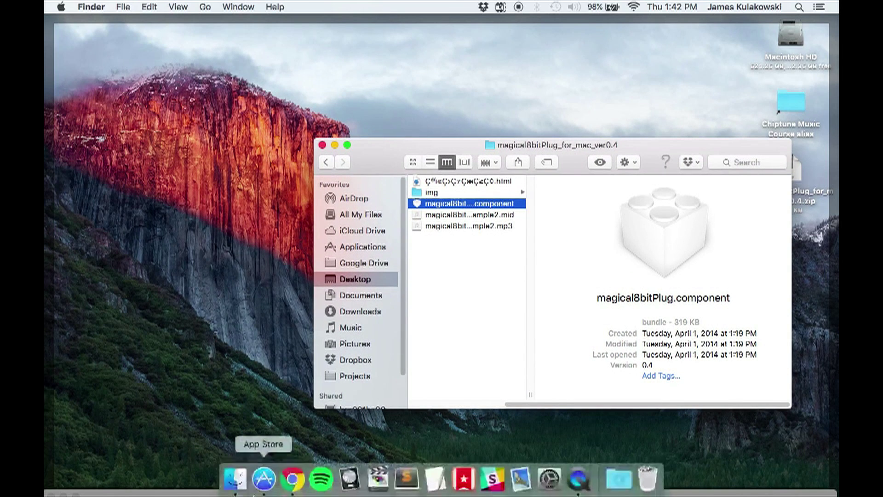
# Open a second Finder window at Library/Audio/Plug-Ins/Components
pyautogui.rightClick(234, 479)
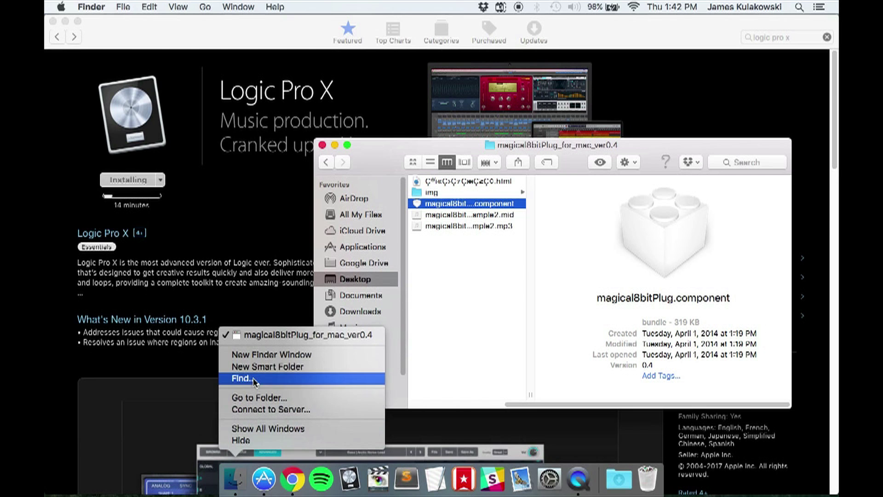
pyautogui.click(255, 359)
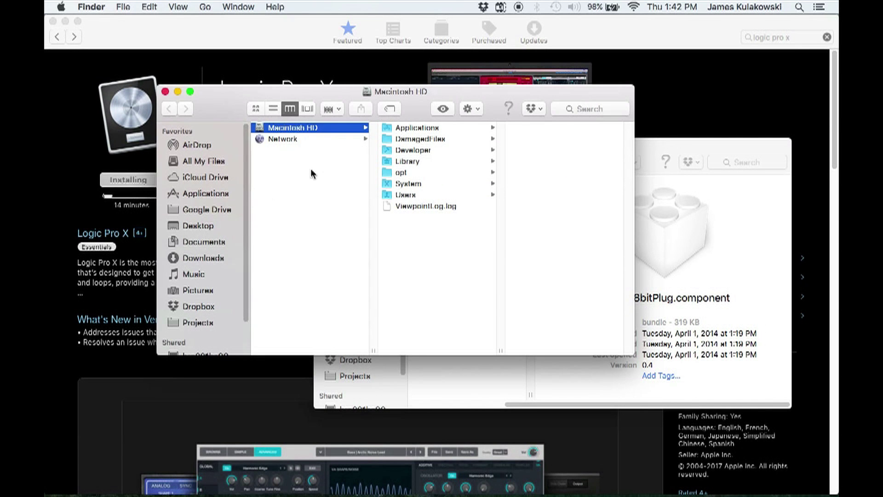
pyautogui.click(406, 164)
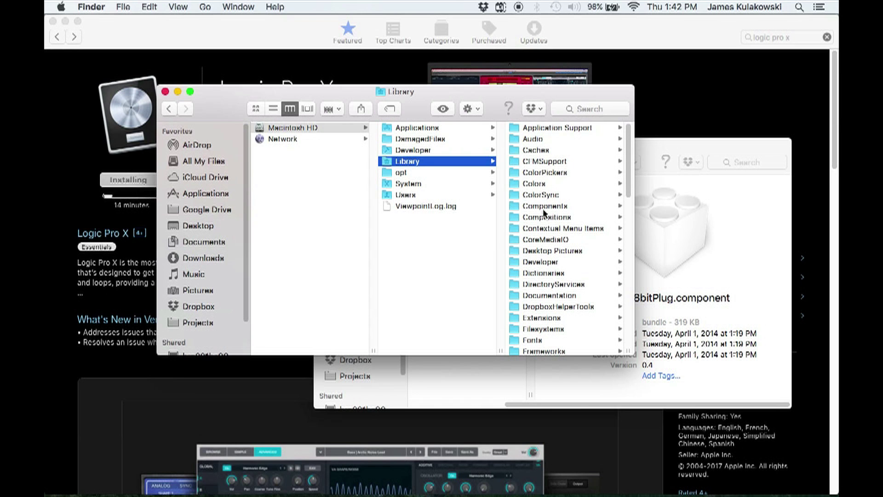
pyautogui.click(540, 138)
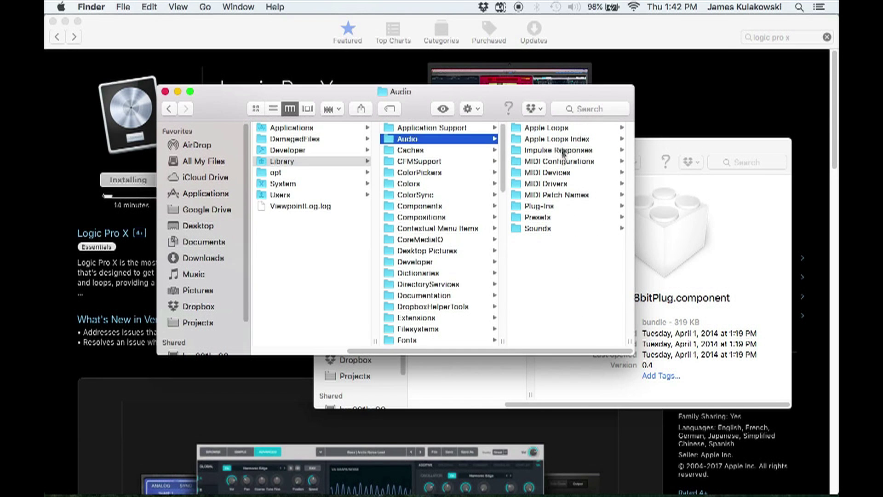
pyautogui.click(545, 207)
pyautogui.click(536, 139)
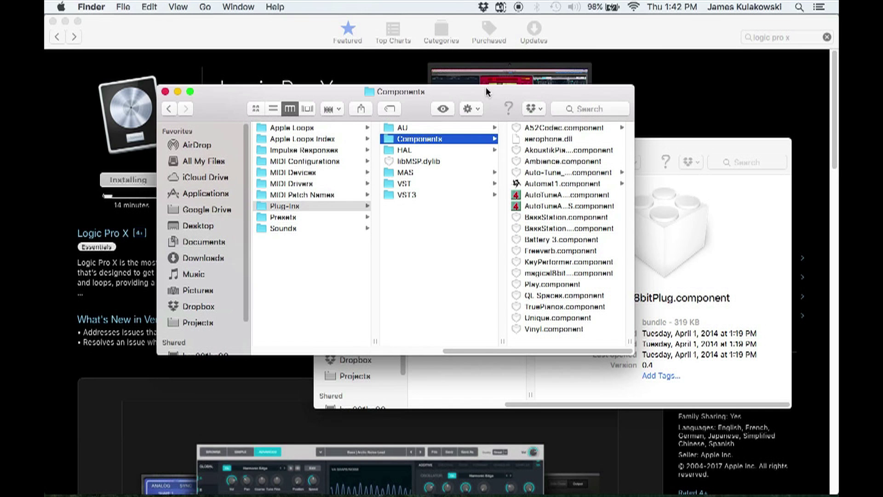
# Drag magical8bitPlug.component from the download folder into the Components folder
pyautogui.moveTo(487, 92); pyautogui.dragTo(422, 97)
pyautogui.moveTo(636, 149); pyautogui.dragTo(676, 180)
pyautogui.moveTo(488, 237); pyautogui.dragTo(485, 161)
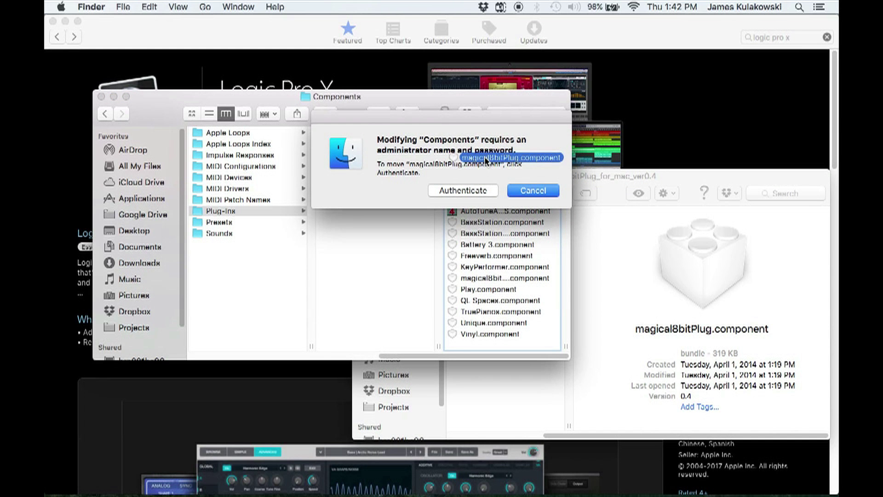
# Authenticate as administrator and replace the existing magical8bitPlug.component
pyautogui.click(478, 189)
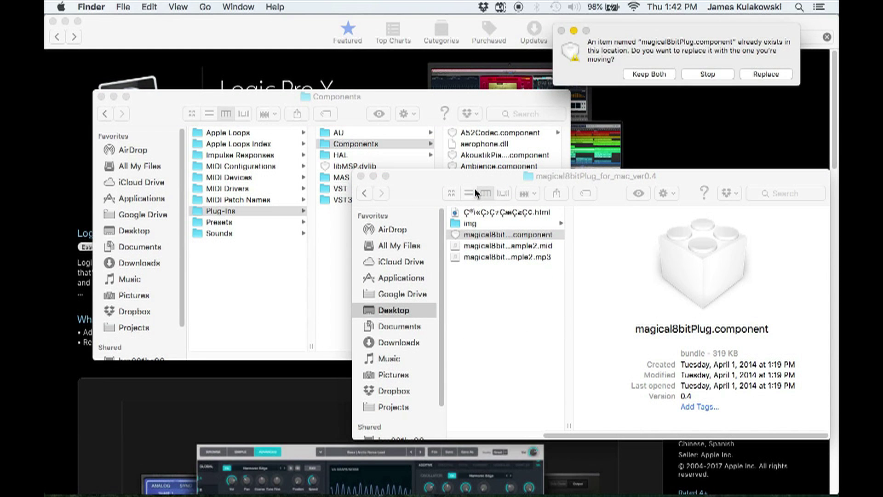
pyautogui.click(751, 74)
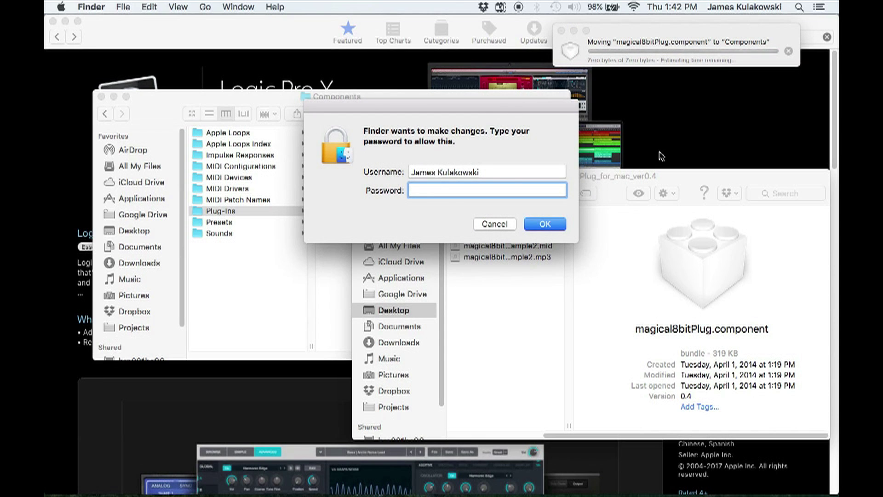
pyautogui.press('Return')
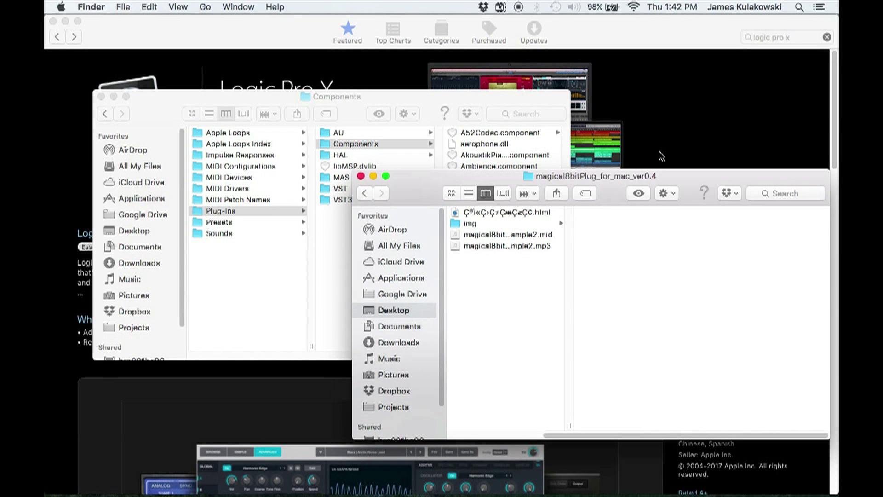
# Close the download and Components Finder windows and hide the App Store
pyautogui.click(360, 176)
pyautogui.click(101, 96)
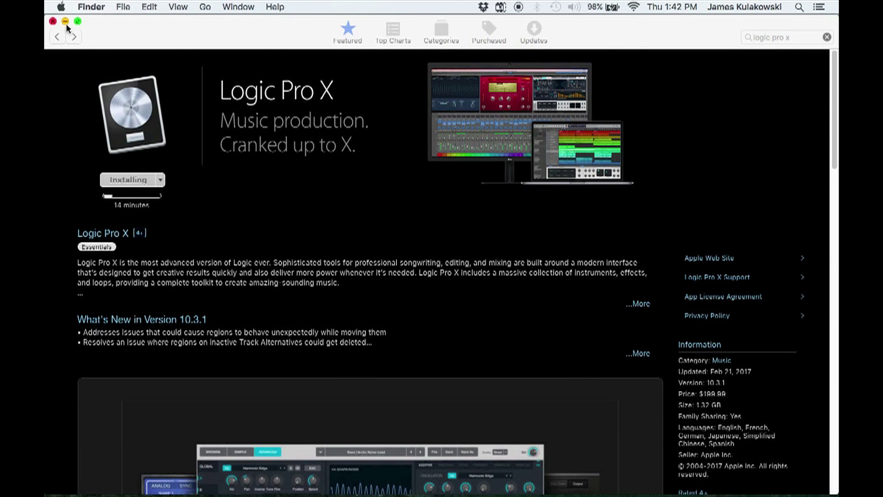
pyautogui.click(137, 37)
pyautogui.press('super+h')
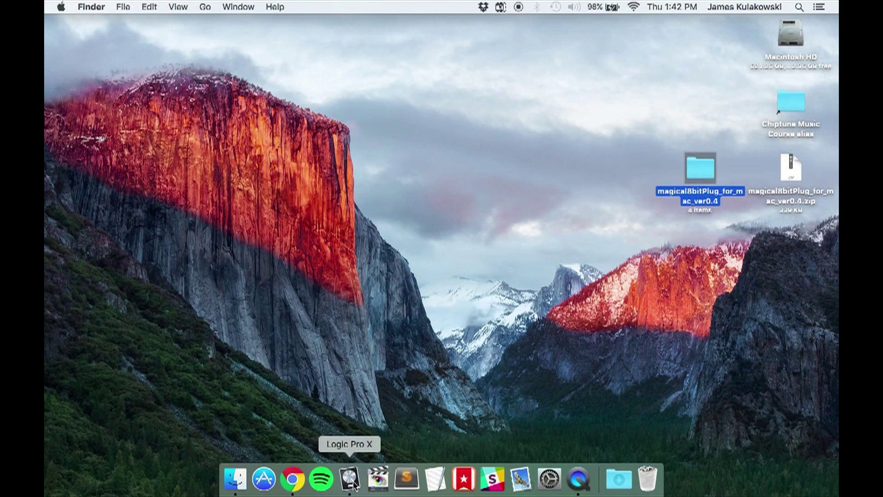
# Launch Logic Pro X and scroll through the Sound Library Manager list
pyautogui.click(351, 481)
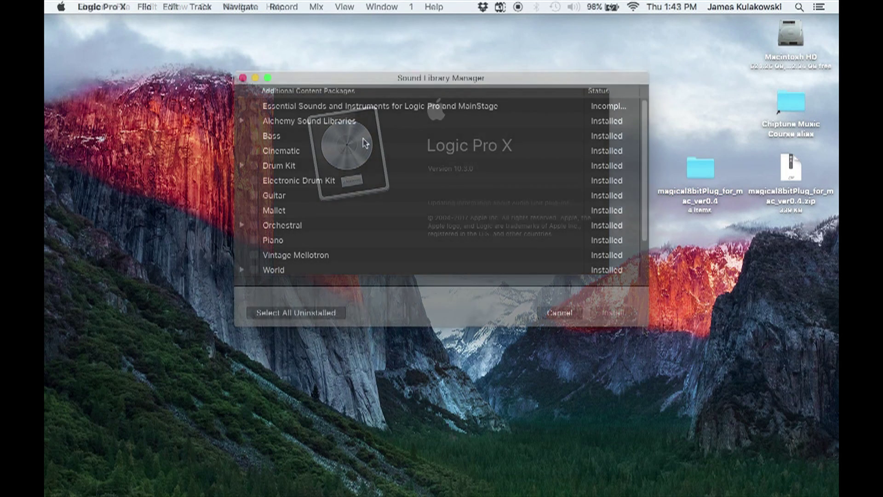
pyautogui.scroll(-3, 285, 170)
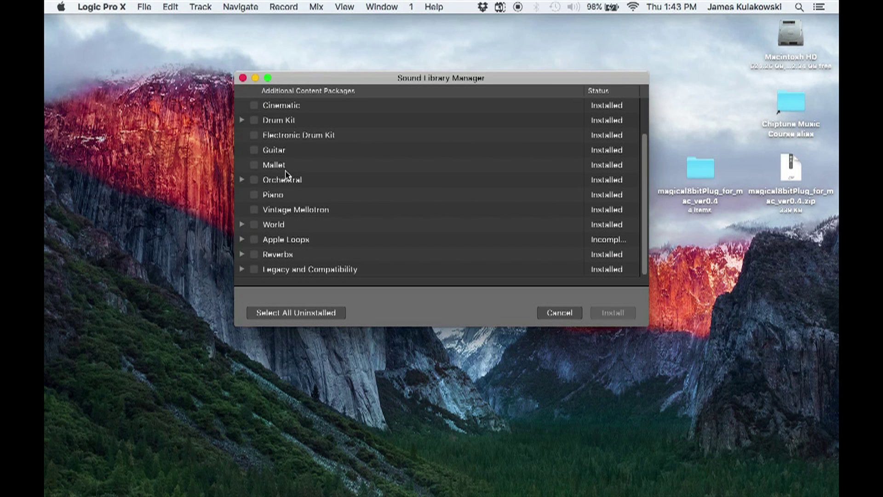
pyautogui.scroll(3, 285, 170)
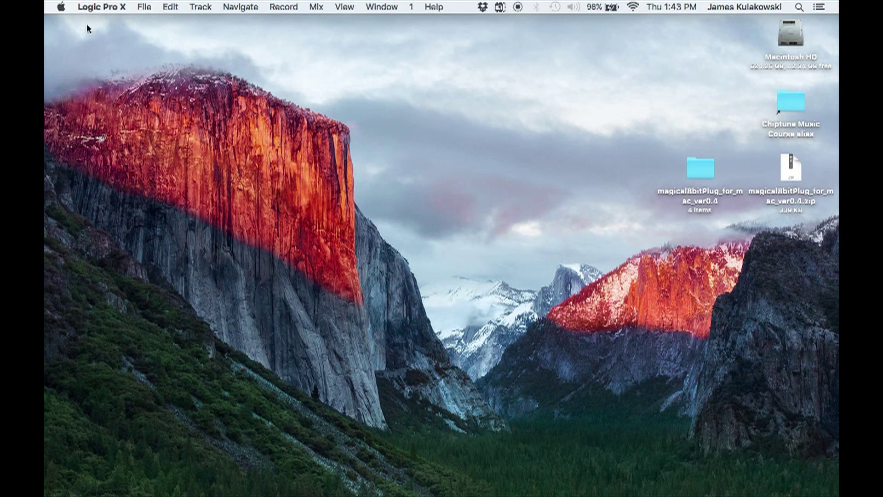
pyautogui.click(71, 10)
pyautogui.click(72, 9)
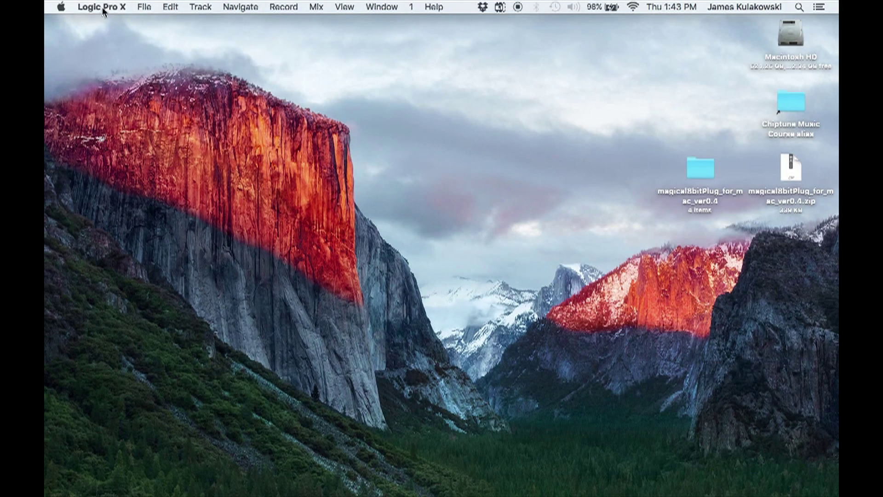
pyautogui.click(136, 8)
pyautogui.moveTo(115, 7)
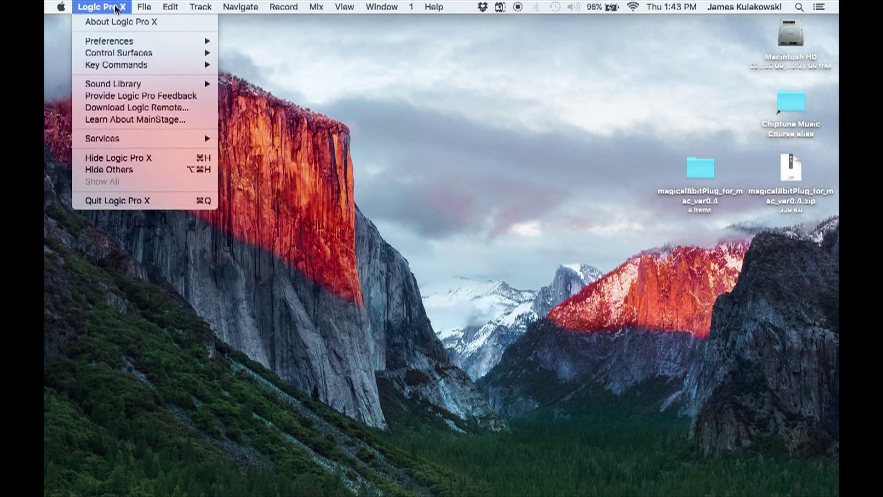
pyautogui.moveTo(136, 84)
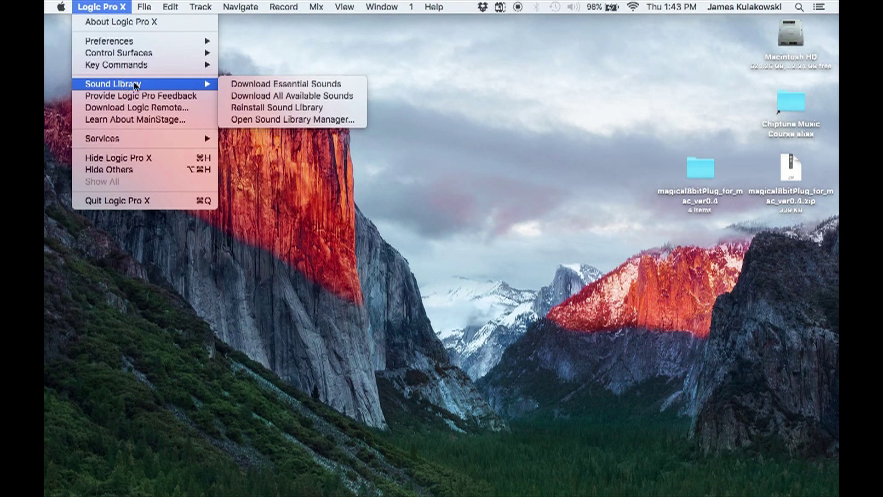
pyautogui.click(272, 119)
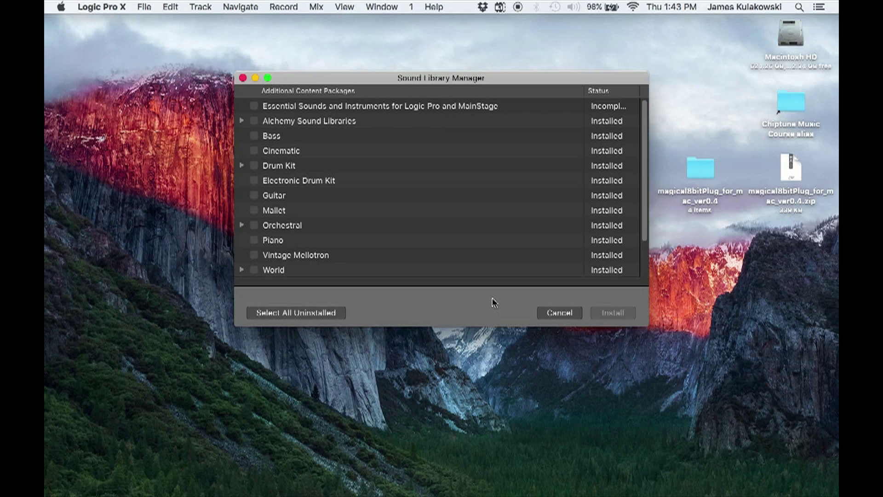
pyautogui.click(557, 313)
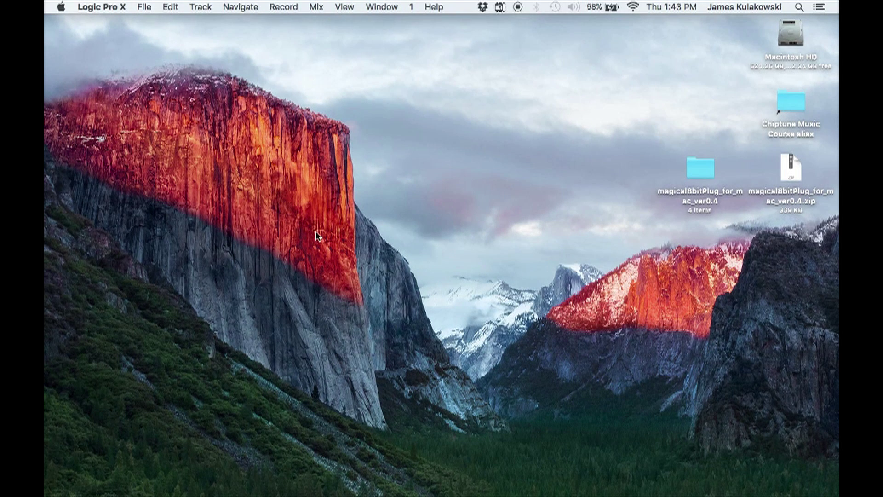
# Create a new project whose software instrument track uses AU Instruments > YMCK > Magical 8bit Plug > Mono
pyautogui.click(149, 8)
pyautogui.click(149, 21)
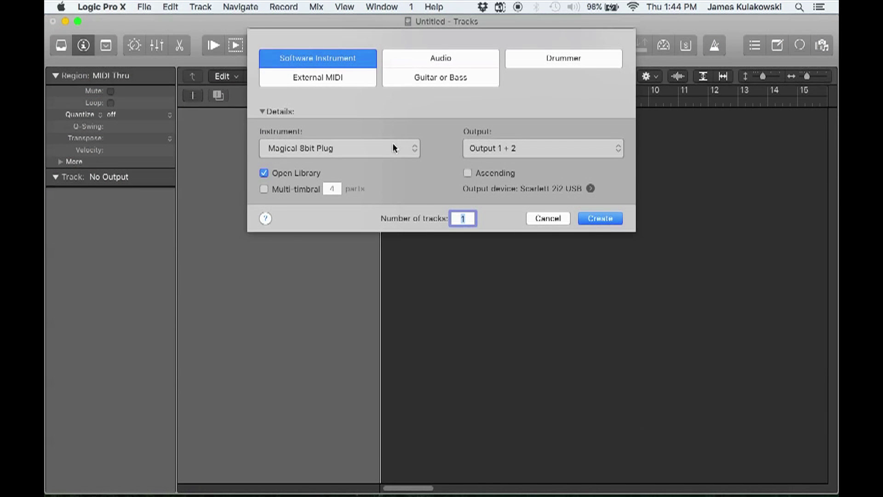
pyautogui.click(394, 147)
pyautogui.moveTo(388, 151)
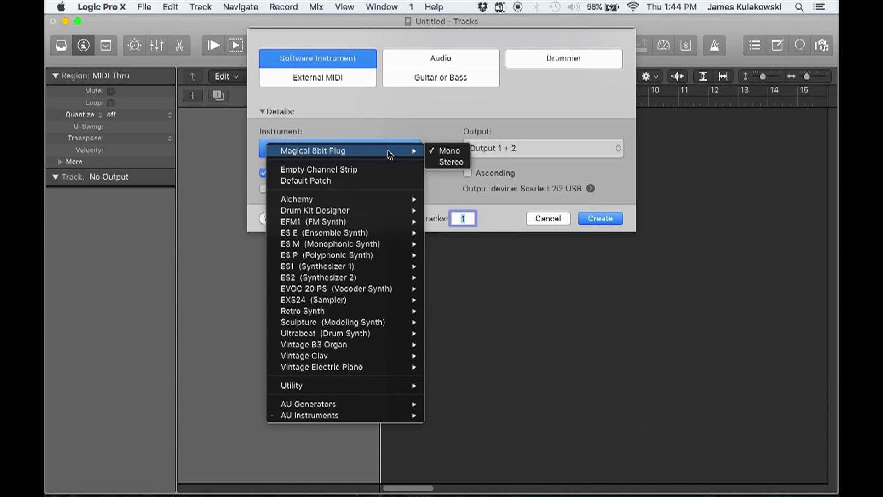
pyautogui.moveTo(398, 415)
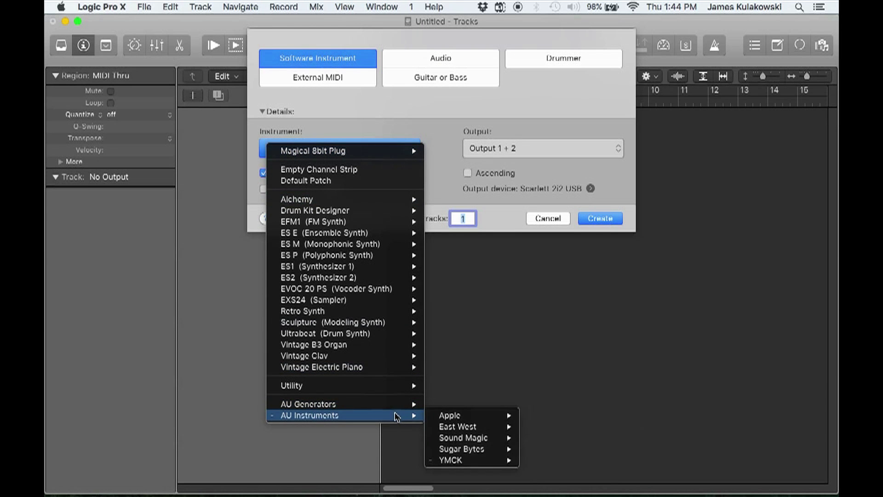
pyautogui.moveTo(474, 461)
pyautogui.moveTo(582, 469)
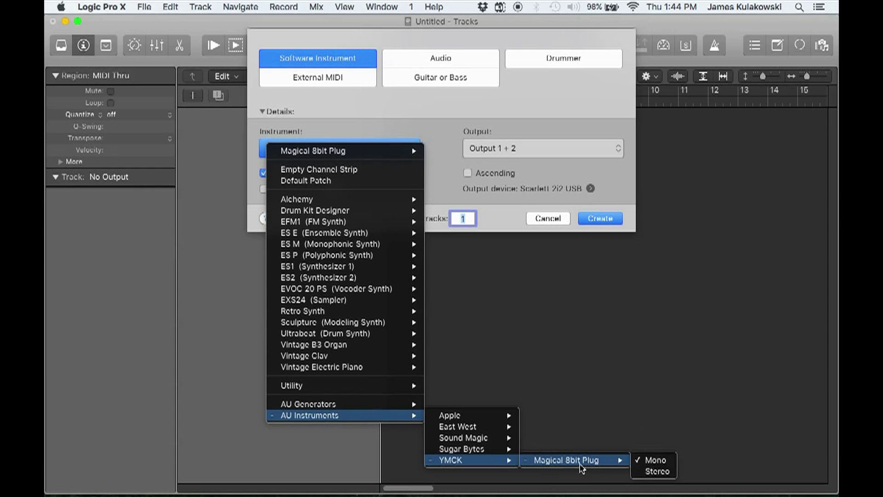
pyautogui.click(658, 460)
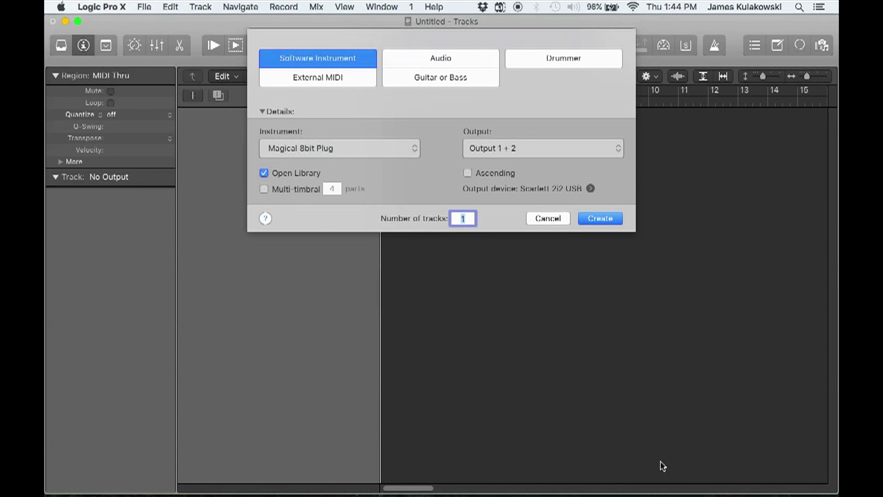
pyautogui.click(595, 219)
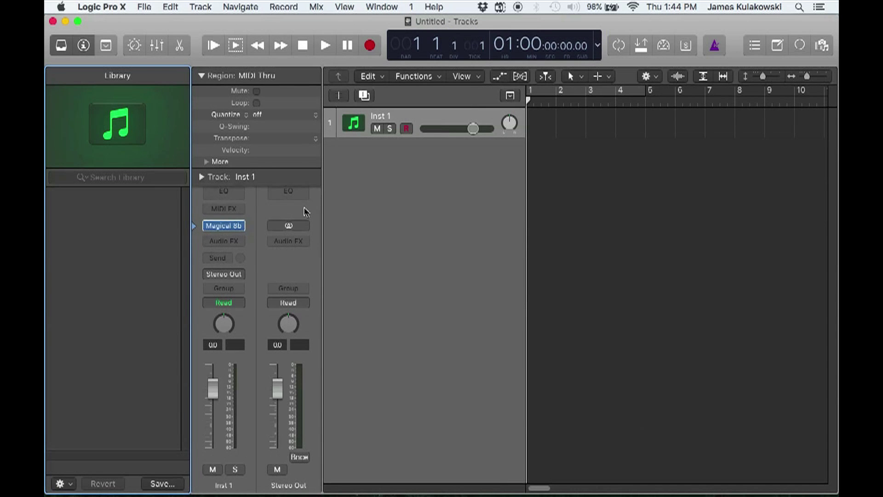
# Open the Magical 8bit Plug editor window from the Inst 1 channel strip's instrument slot
pyautogui.click(225, 226)
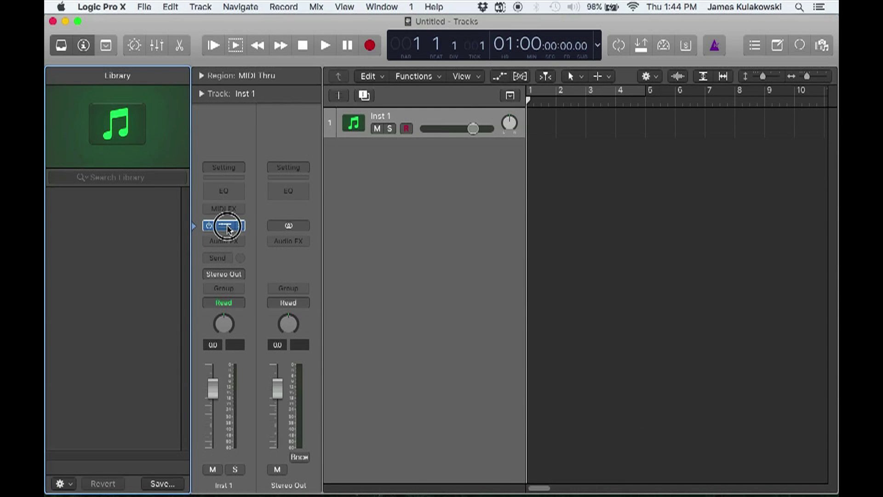